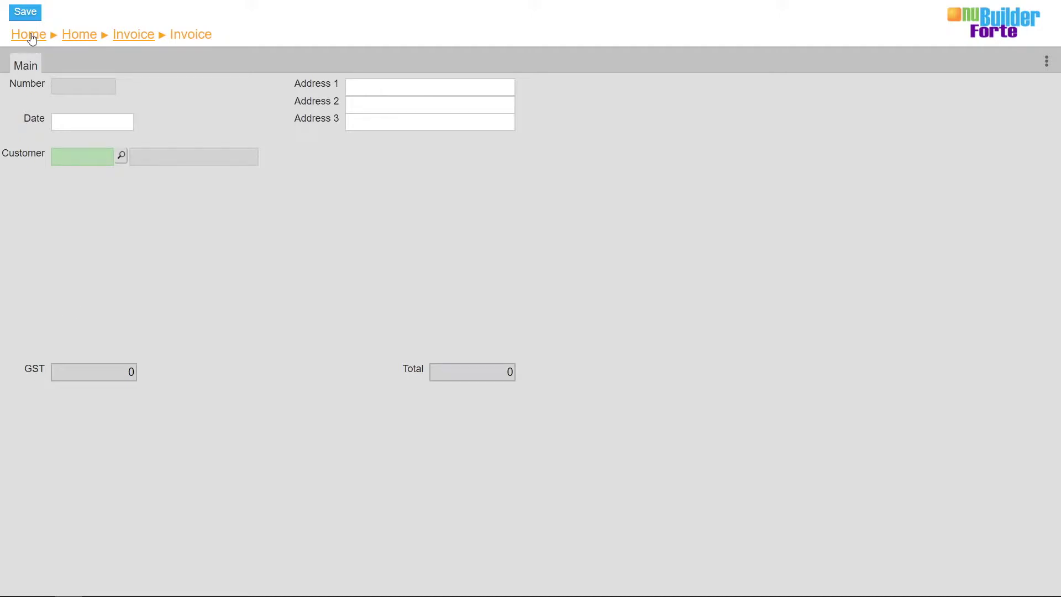
Leave the invoice form and return to the nuBuilder home screen.
left_click(32, 35)
Start a Subform Only fast form on the invoice_item table.
left_click(75, 65)
left_click(124, 120)
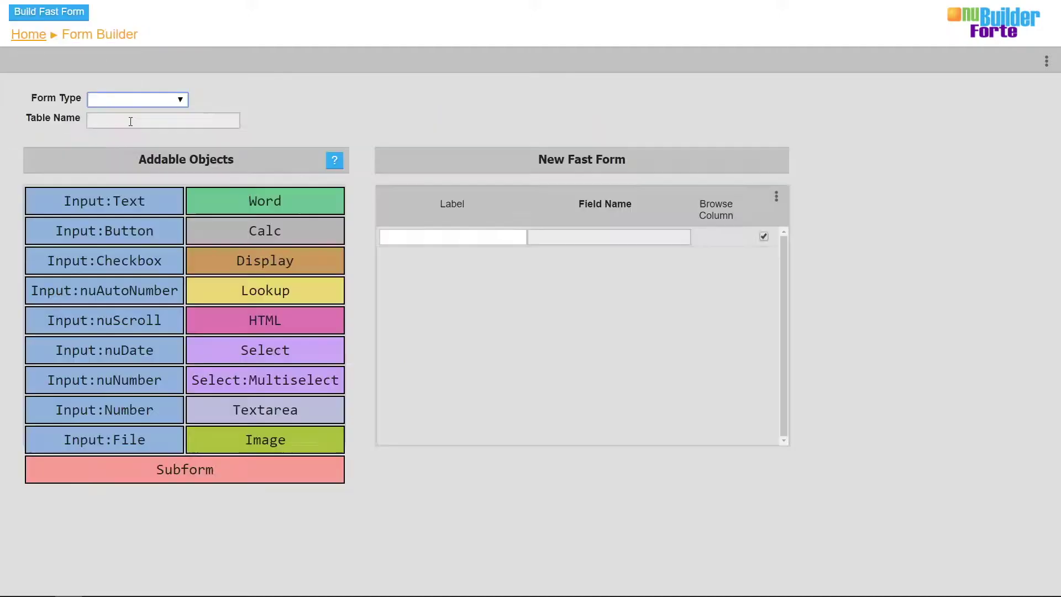
left_click(142, 100)
left_click(124, 183)
key("Tab")
type("in")
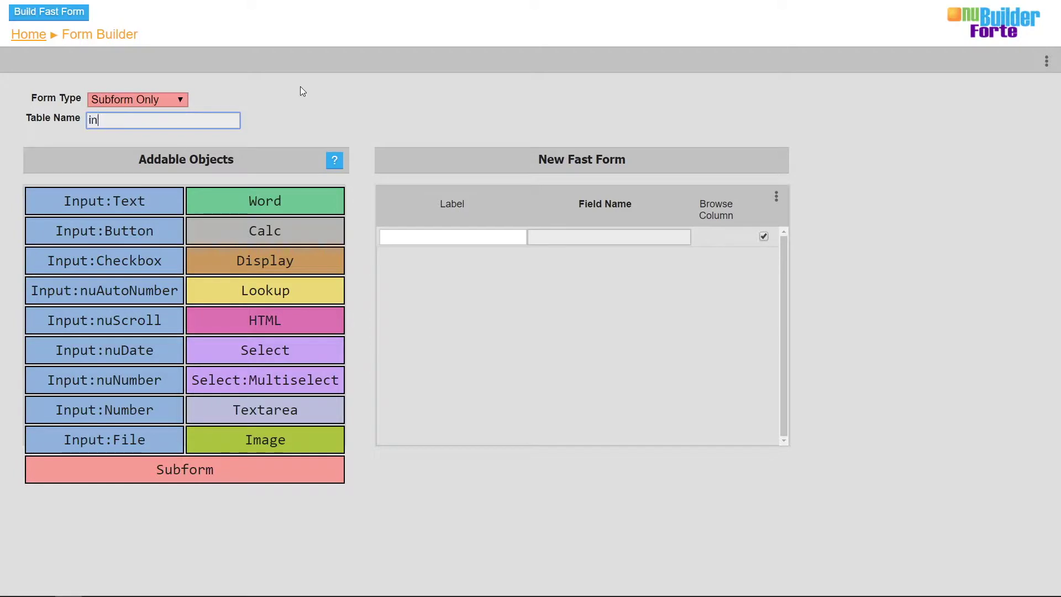
type("voice_item")
Add Lookup, nuNumber, Number, Calc and Text fields, then build the fast form.
left_click(266, 290)
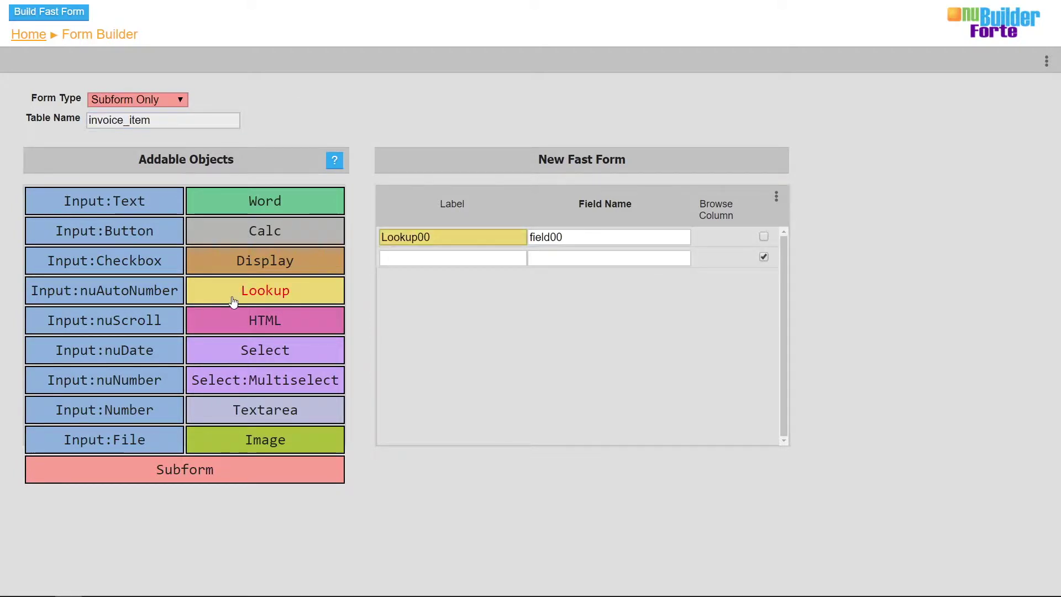
left_click(142, 379)
left_click(129, 410)
left_click(248, 231)
left_click(142, 201)
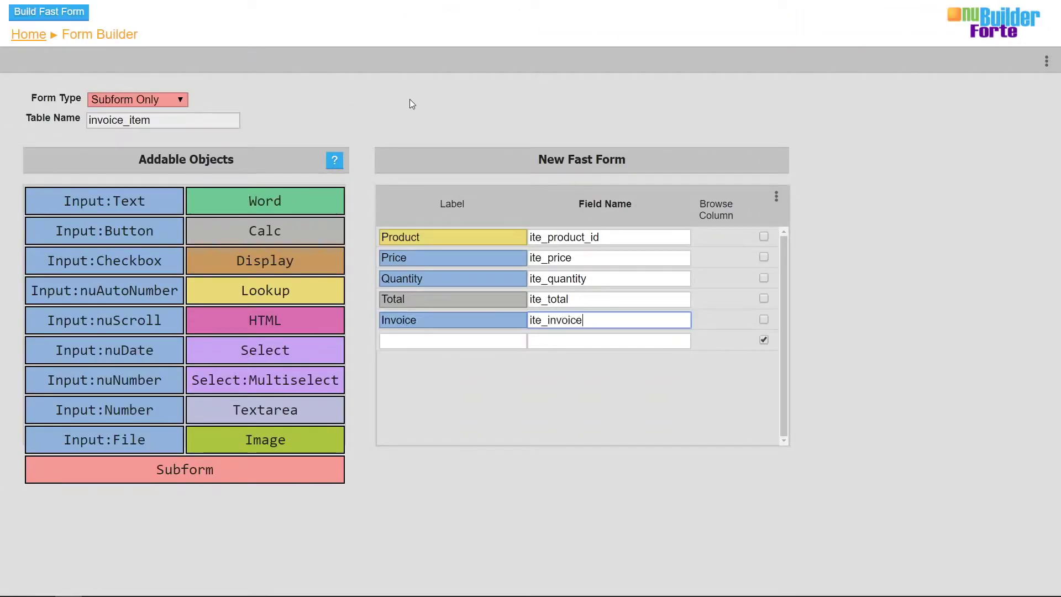
type("_id")
left_click(52, 17)
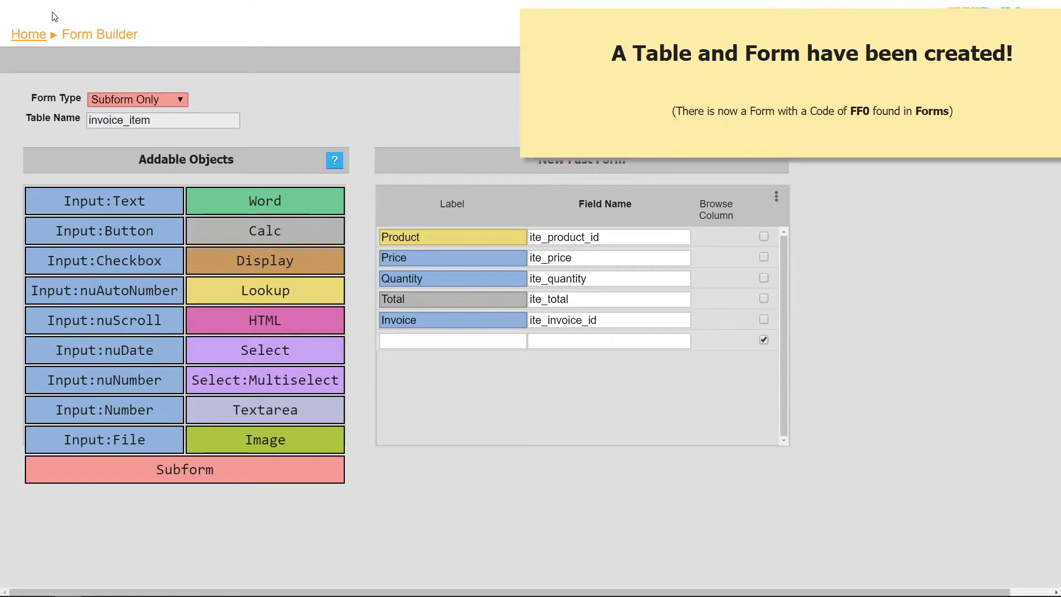
Rename the built FF0 form to code ITE, description 'Invoice Item', and save.
left_click(33, 37)
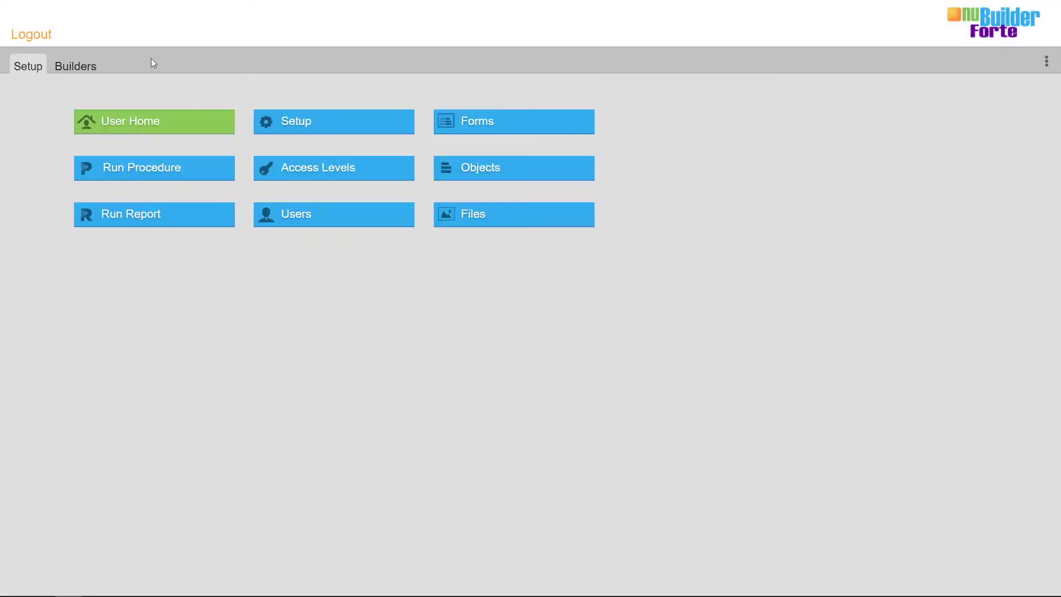
left_click(461, 121)
double_click(184, 117)
type("ITE")
key("Tab")
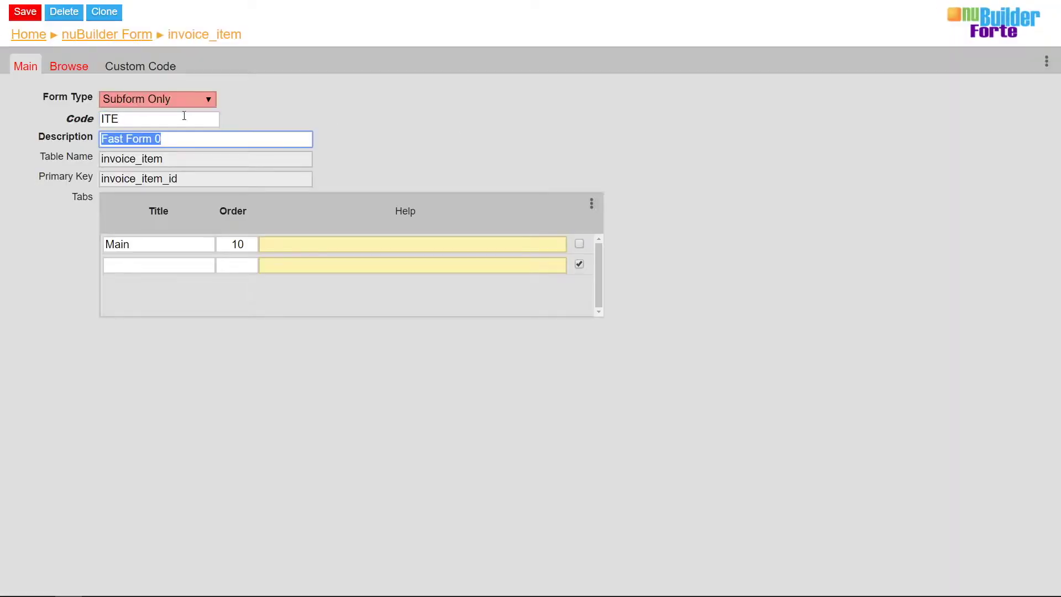
type("Invoice Item")
left_click(25, 12)
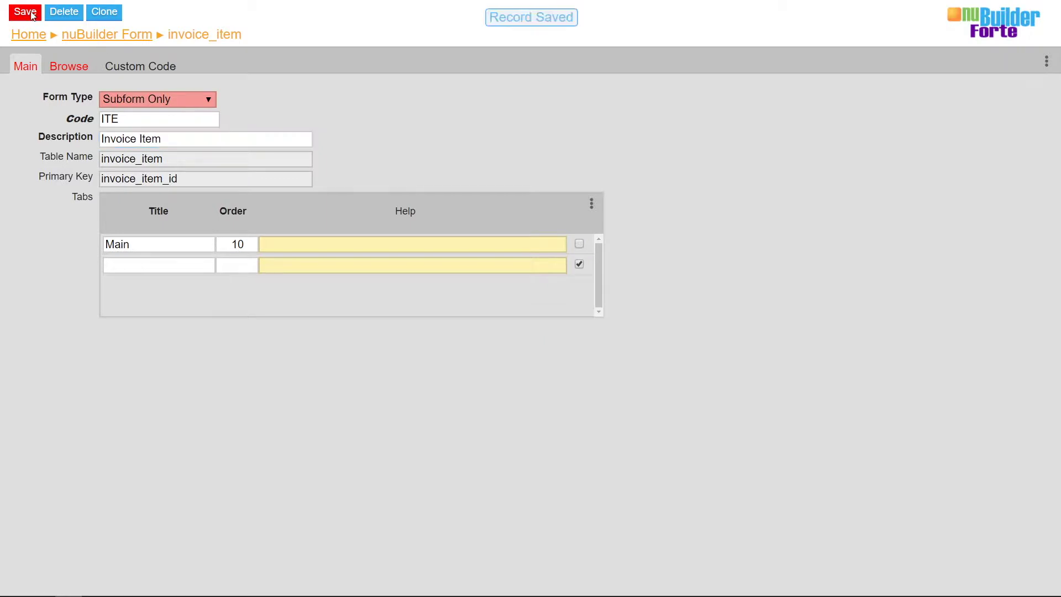
left_click(30, 37)
Open a new invoice record and its Form Object List.
left_click(127, 120)
left_click(185, 209)
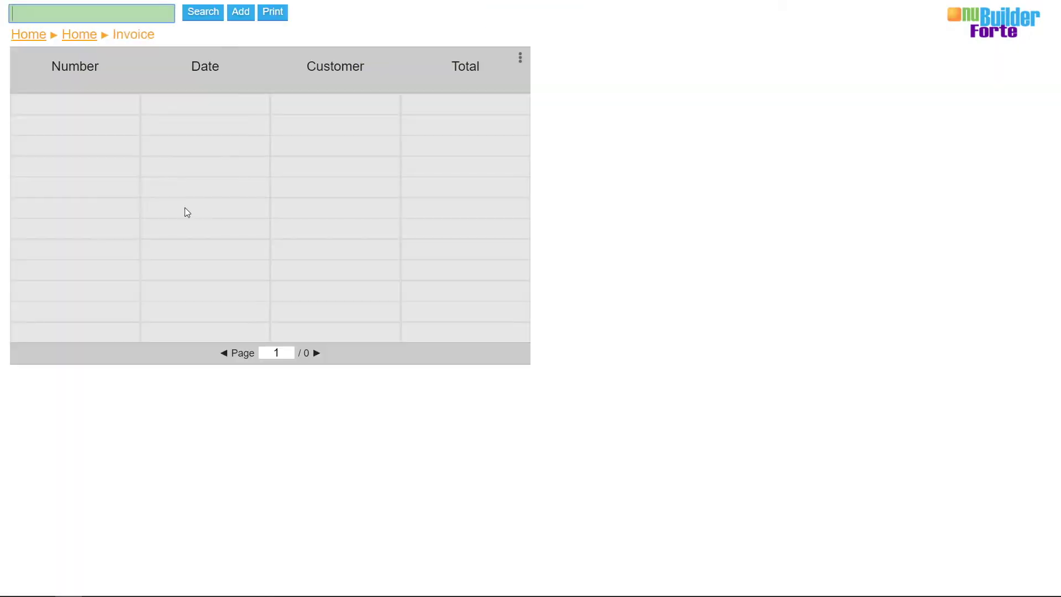
left_click(240, 13)
left_click(1044, 62)
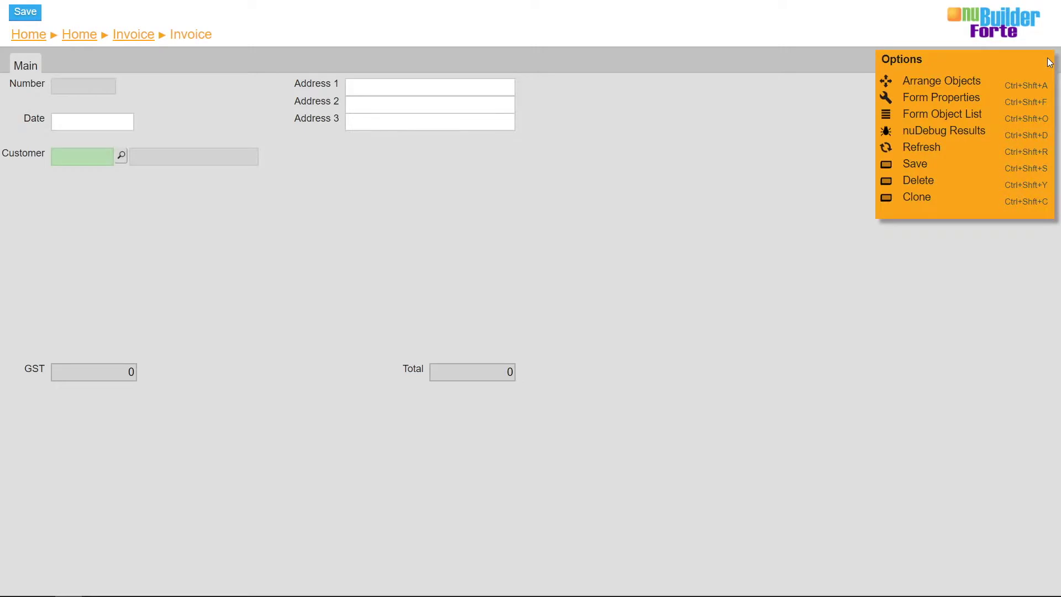
left_click(967, 114)
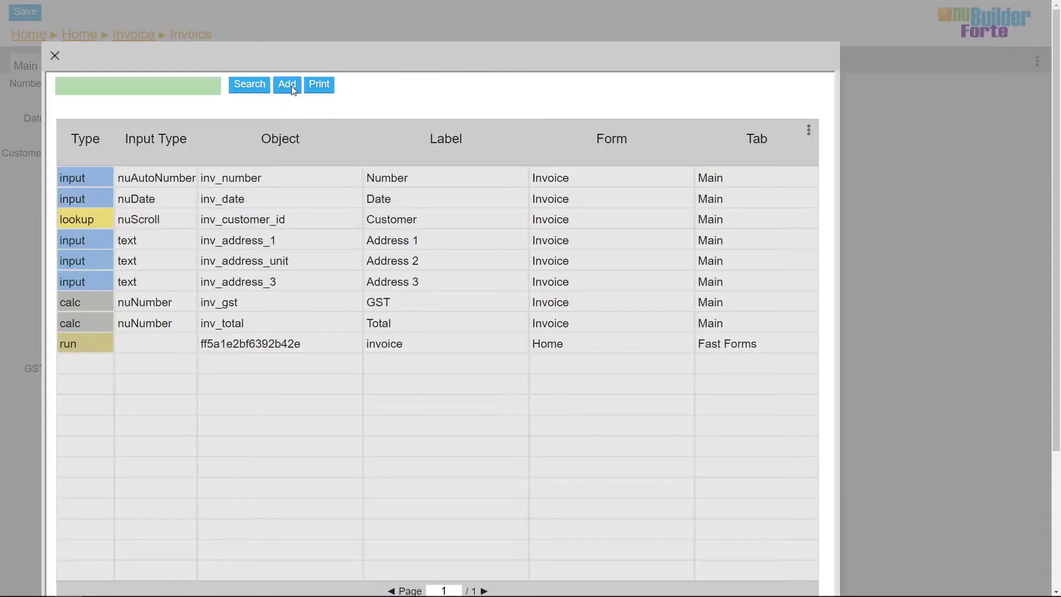
Add a Subform object labelled Items (inv_sf), sized 555x200, on the Main tab.
left_click(291, 86)
left_click(213, 181)
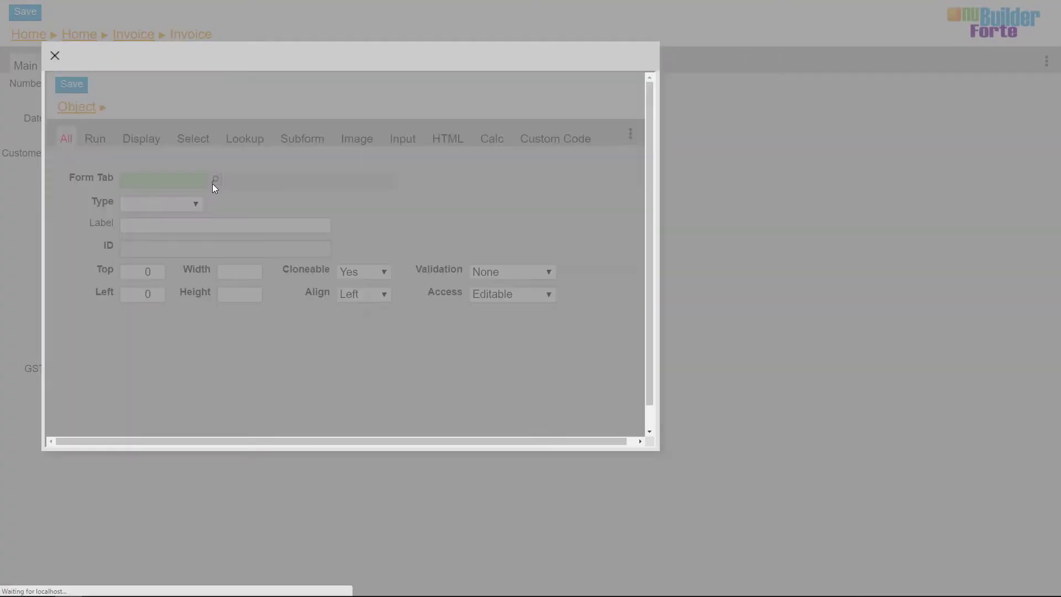
left_click(280, 233)
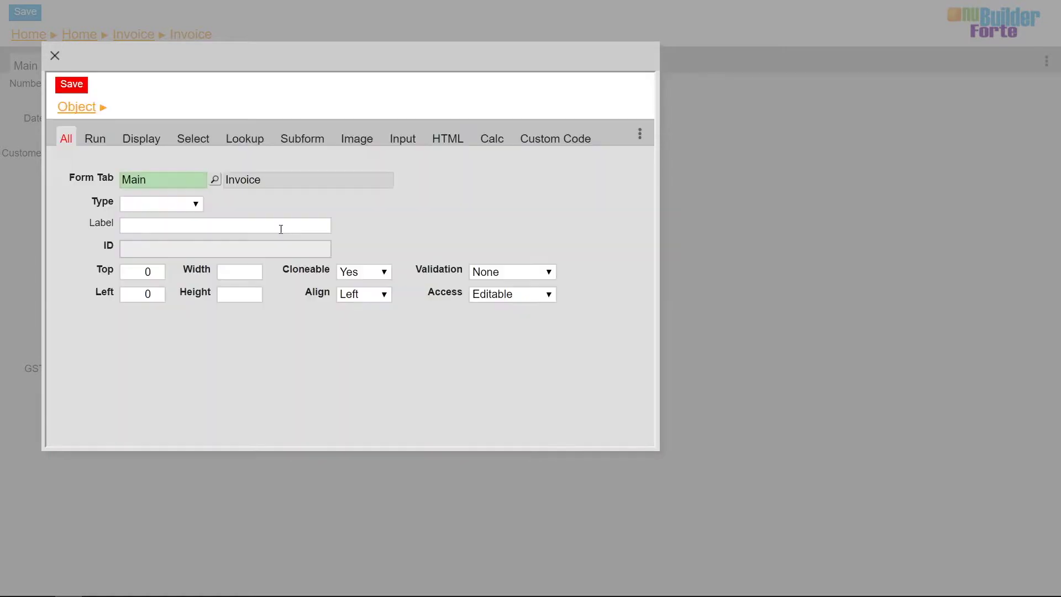
left_click(169, 205)
left_click(164, 342)
left_click(171, 224)
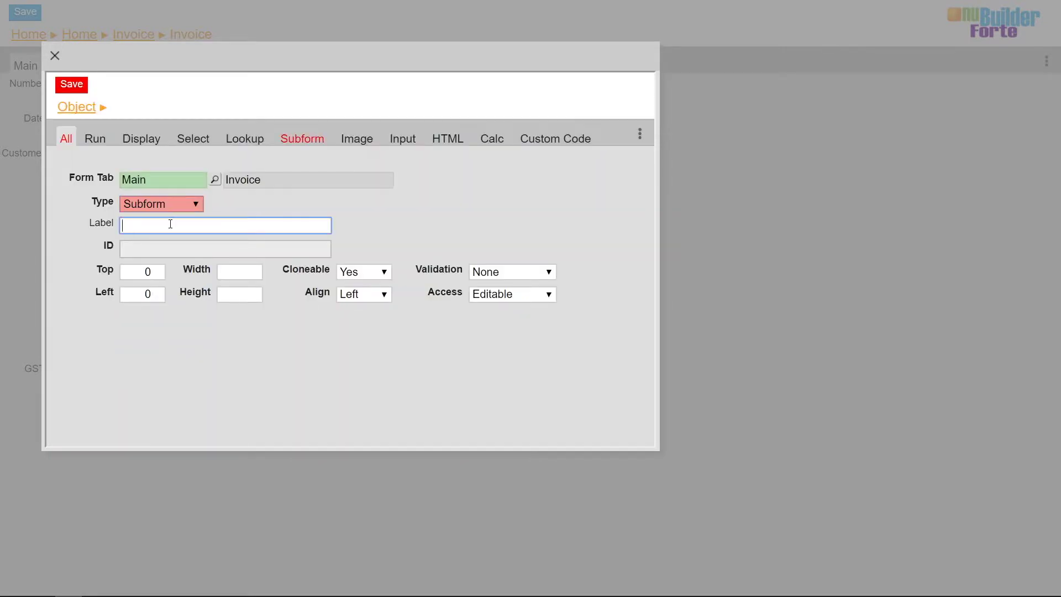
type("Items")
key("Tab")
type("inv_sf")
key("Tab")
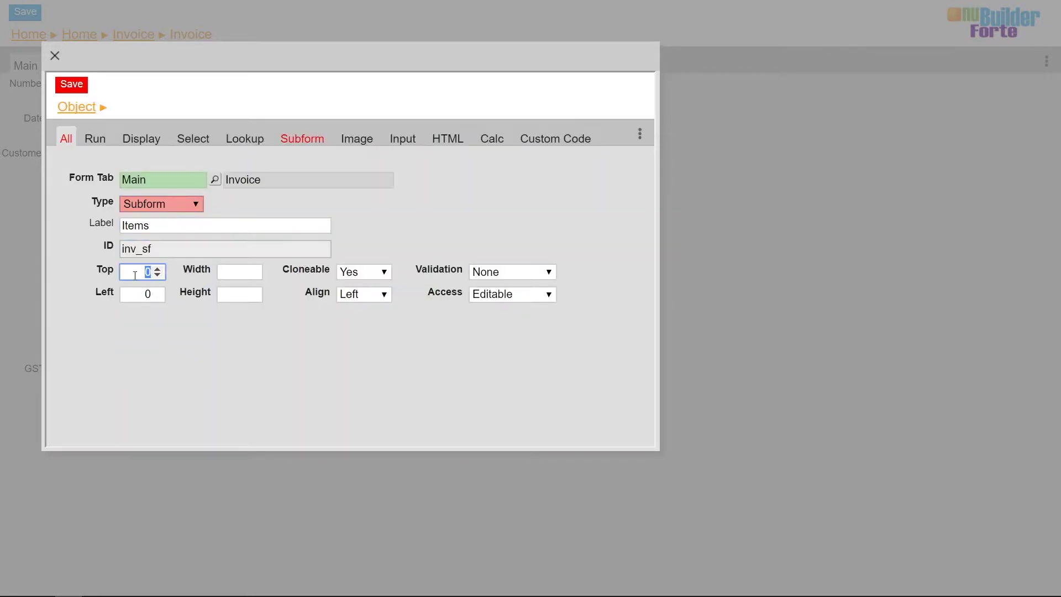
type("30\t30\t555")
key("Tab")
type("200")
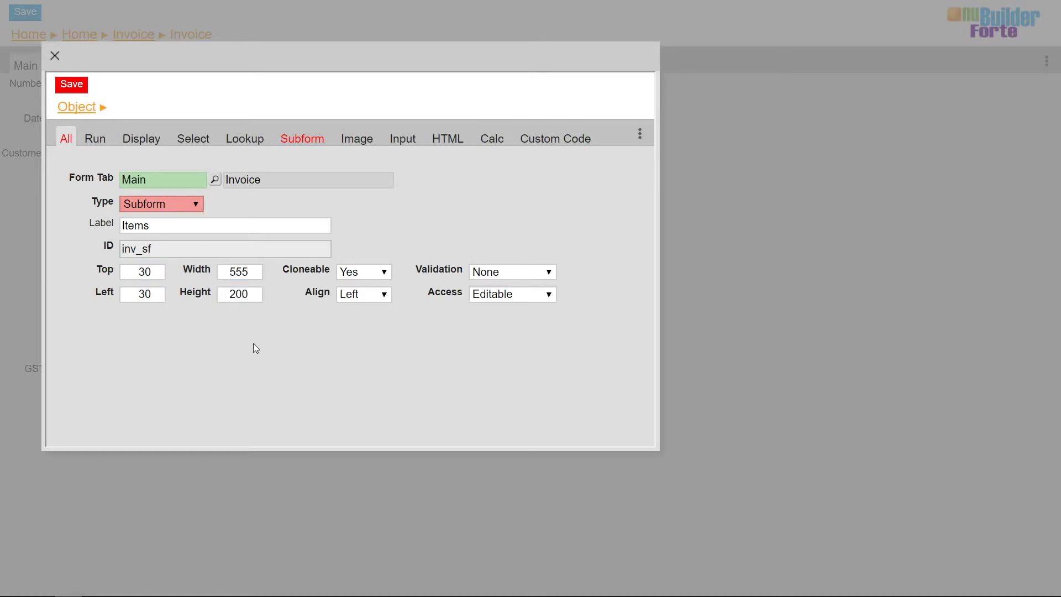
Embed form ITE as a grid via ite_invoice_id, allowing row adds and deletes.
left_click(302, 139)
left_click(314, 169)
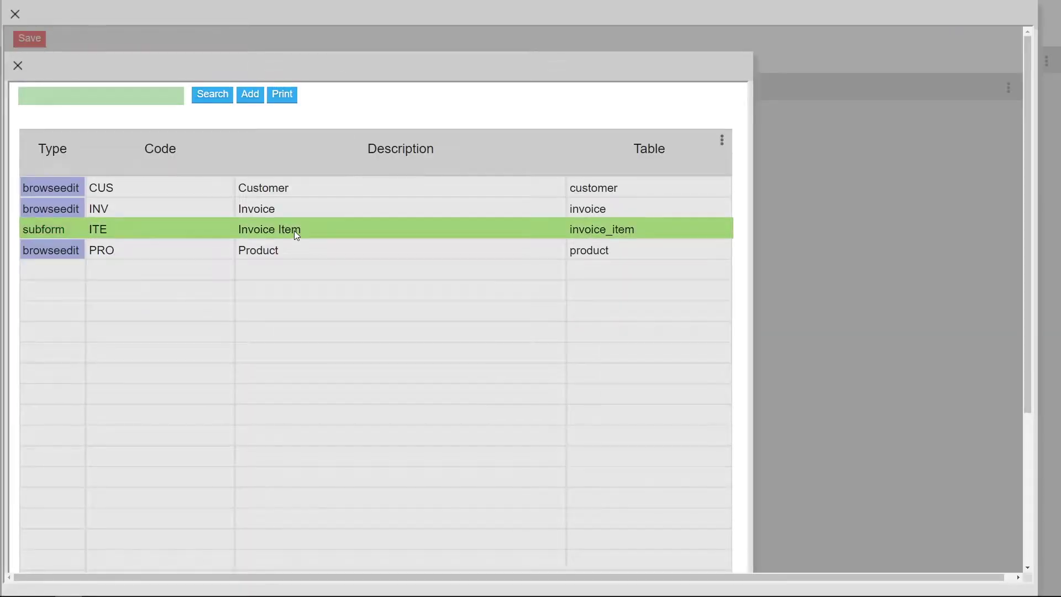
left_click(295, 231)
left_click(275, 149)
type("ite_invoice_id")
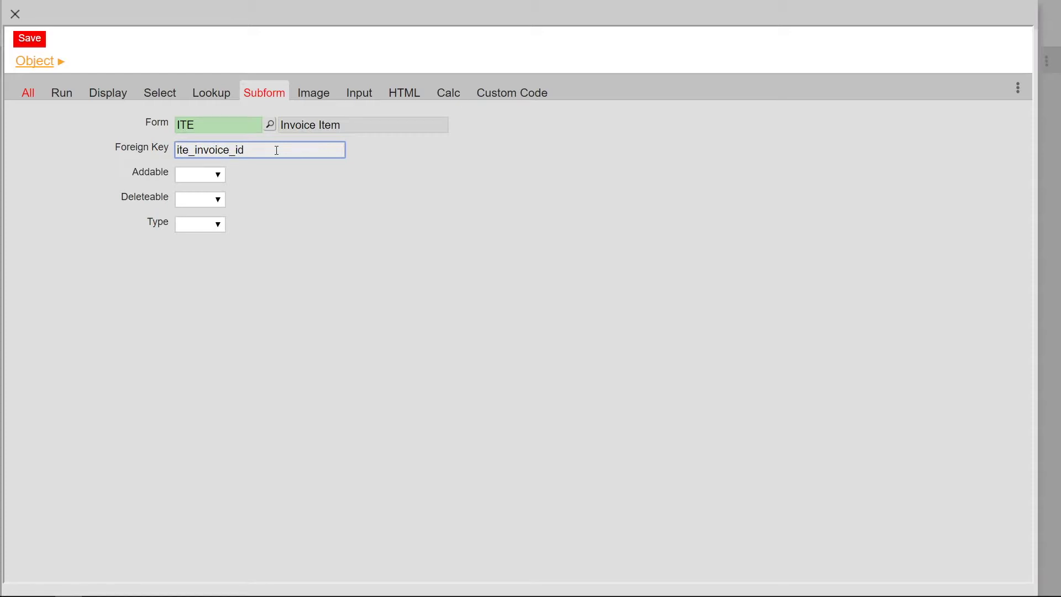
left_click(199, 174)
left_click(210, 202)
left_click(201, 225)
Save the Items subform, then delete its Invoice column and confirm.
left_click(200, 251)
left_click(66, 83)
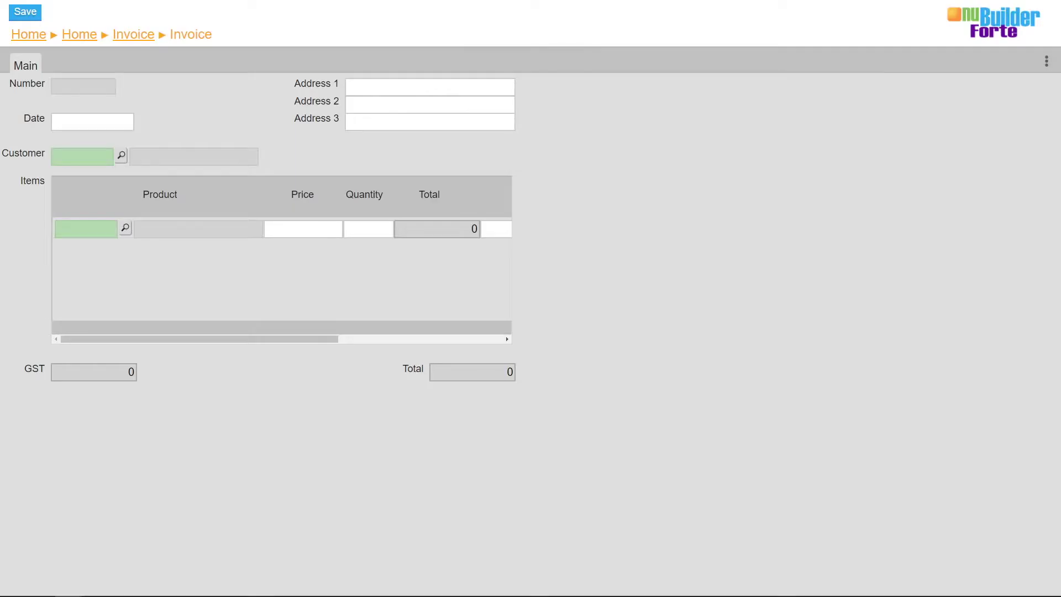
left_click_drag(348, 341, 508, 355)
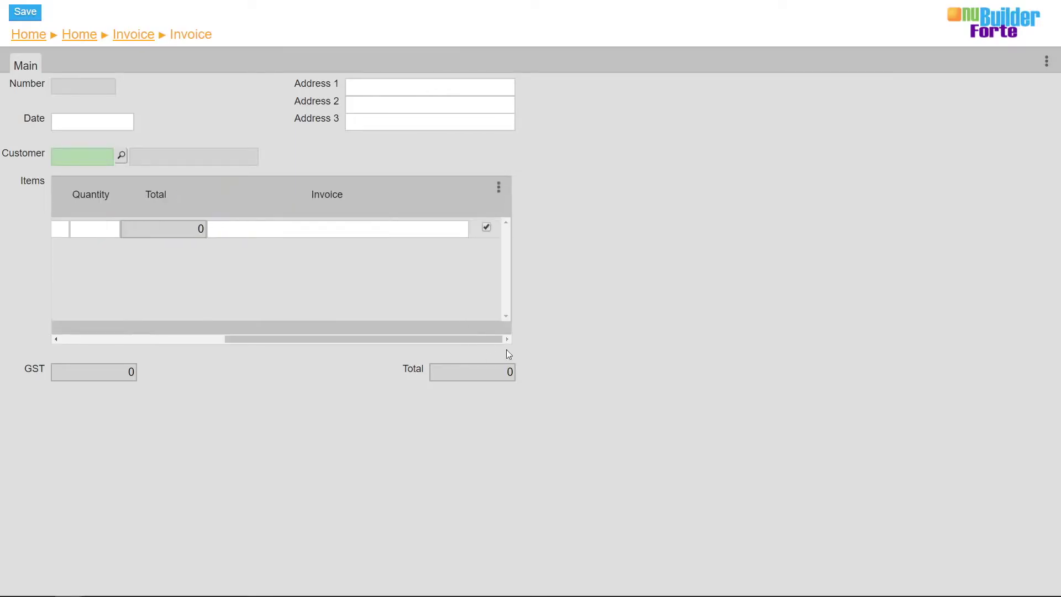
double_click(333, 193)
left_click(105, 85)
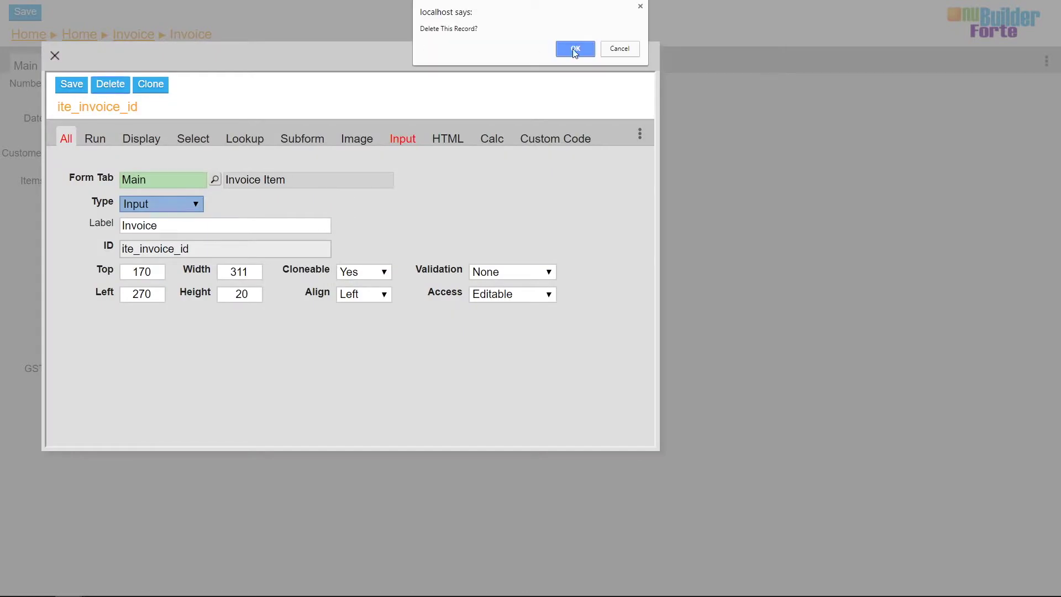
left_click(576, 49)
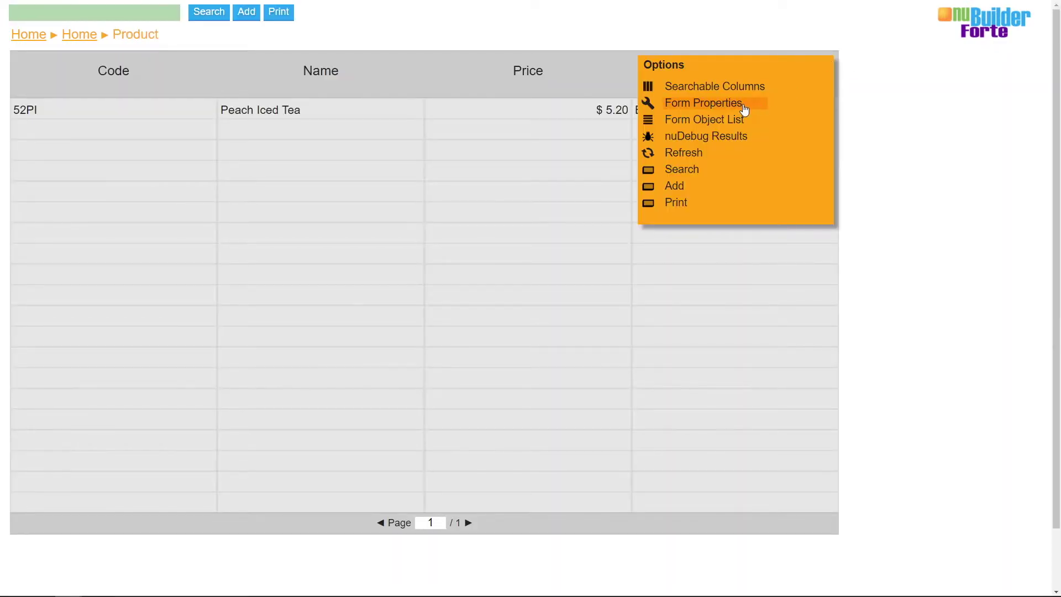
Clone the product form as code PROCUS, description 'Product By Customer'.
left_click(738, 103)
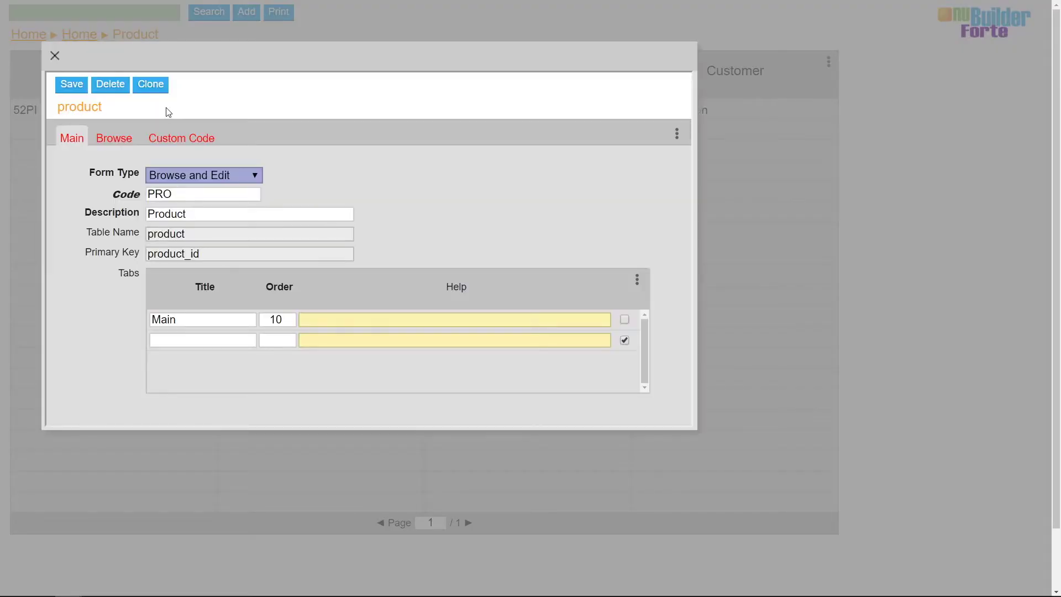
left_click(162, 91)
left_click(219, 197)
type("CUS")
key("Tab")
type("By")
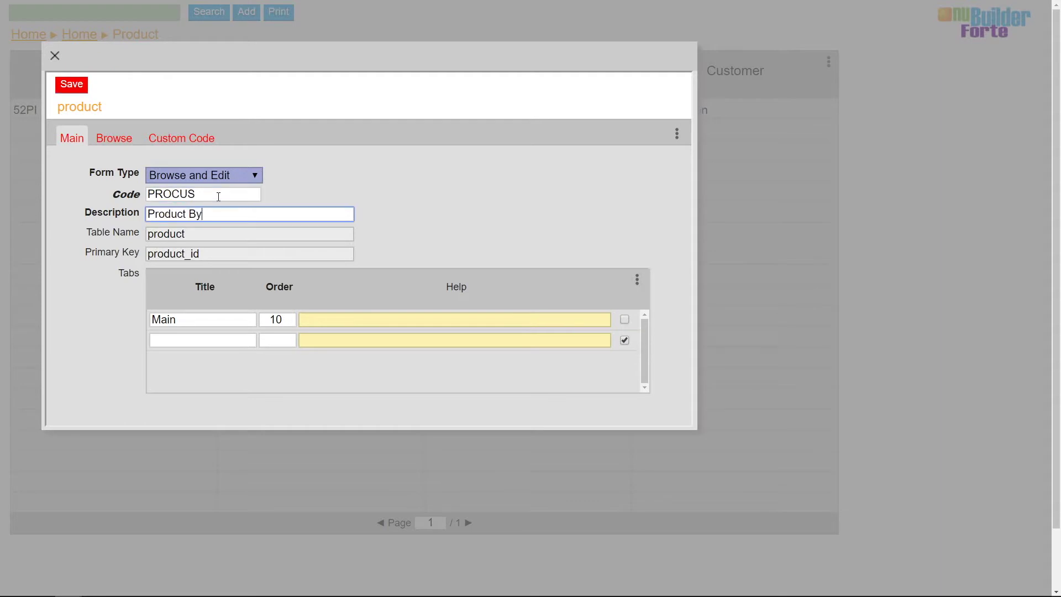
type(" Customer")
Add WHERE pro_customer_id = '#inv_customer_id#' to the Browse SQL and save.
left_click(102, 133)
double_click(578, 198)
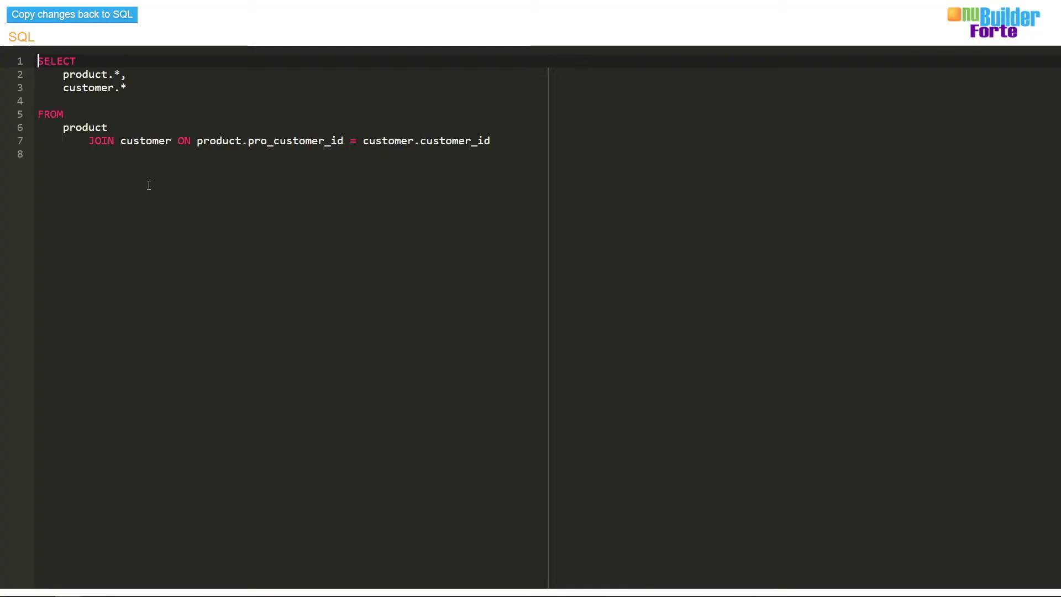
left_click(147, 176)
type("WHERE pro_customer_id = '#inv_customer_id#'")
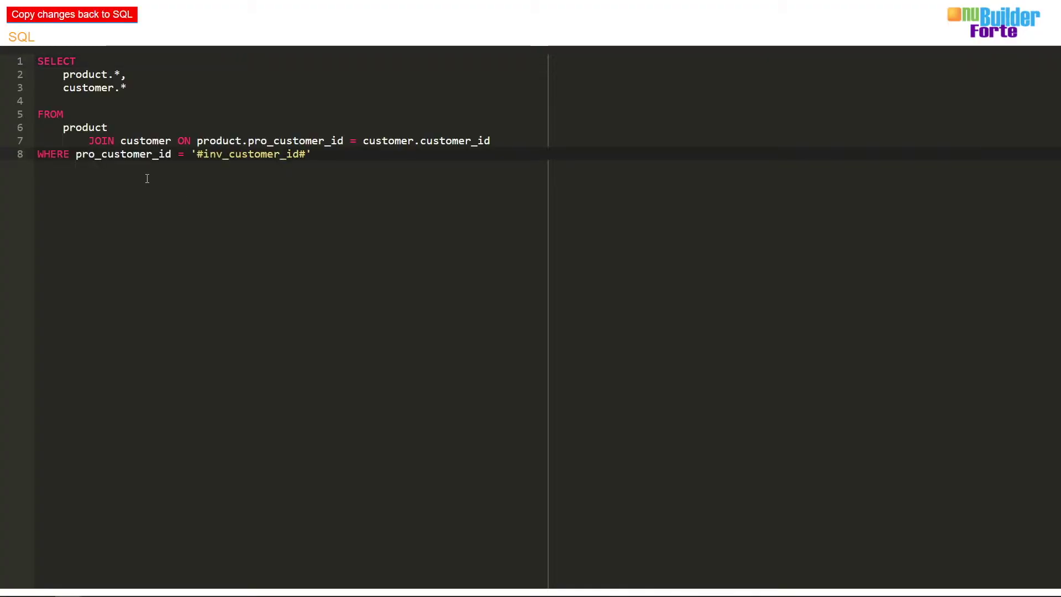
left_click(94, 19)
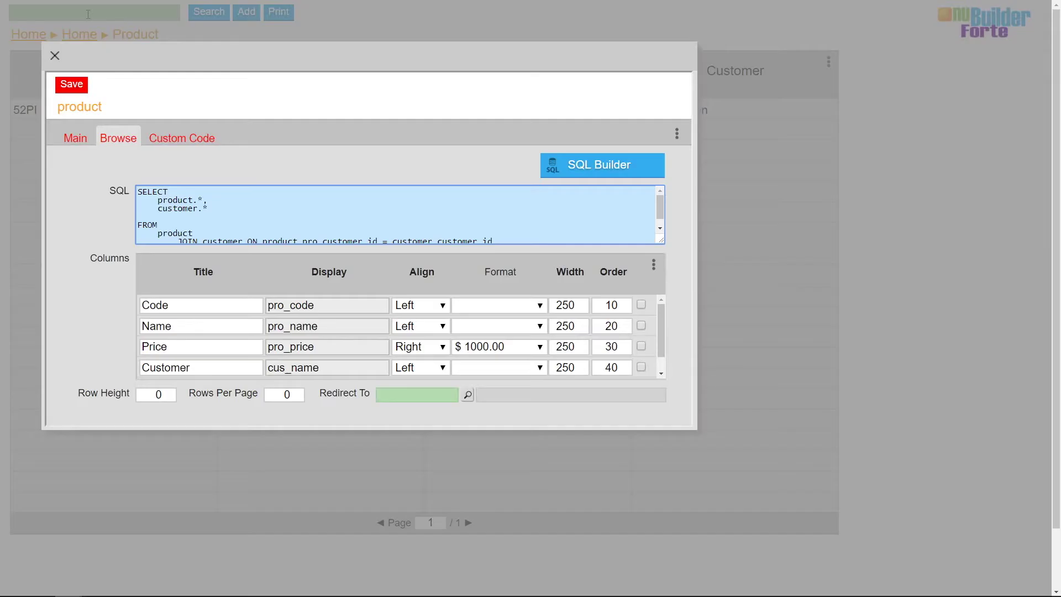
left_click(65, 86)
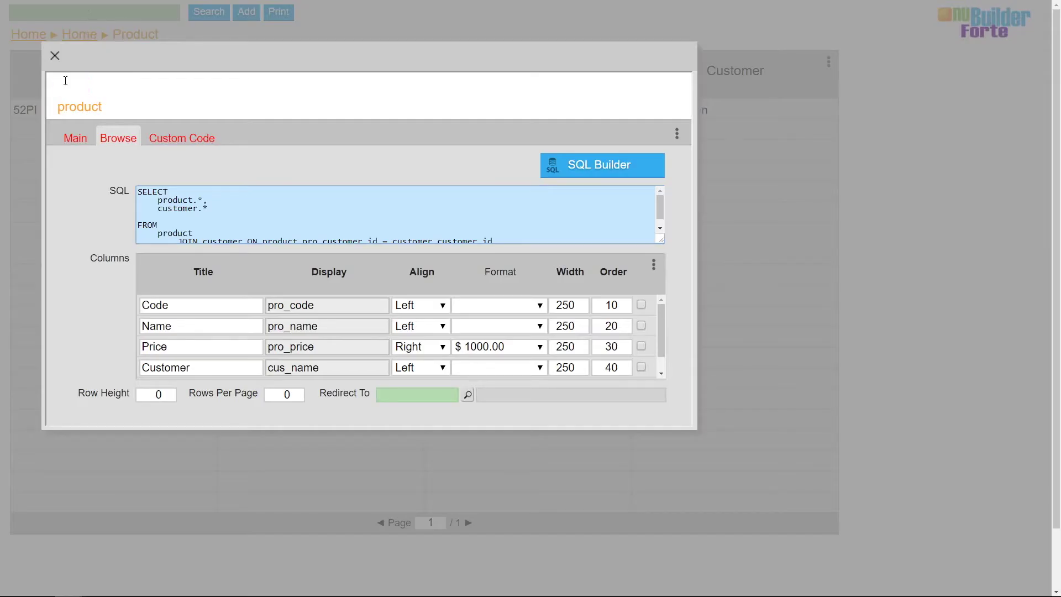
left_click(55, 55)
Open a blank invoice and the Product item's lookup settings.
left_click(29, 37)
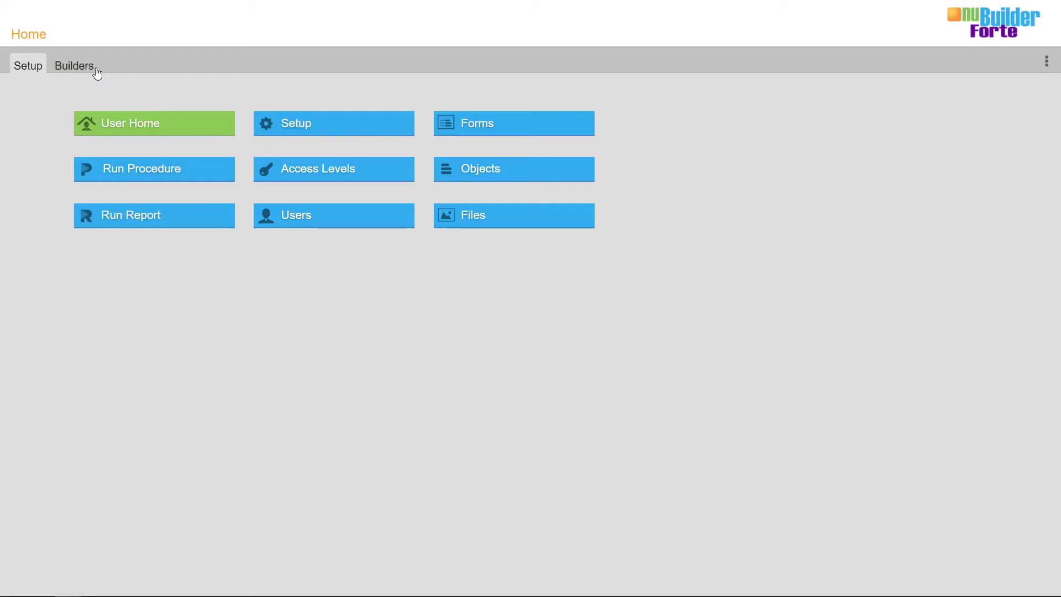
left_click(105, 129)
left_click(242, 14)
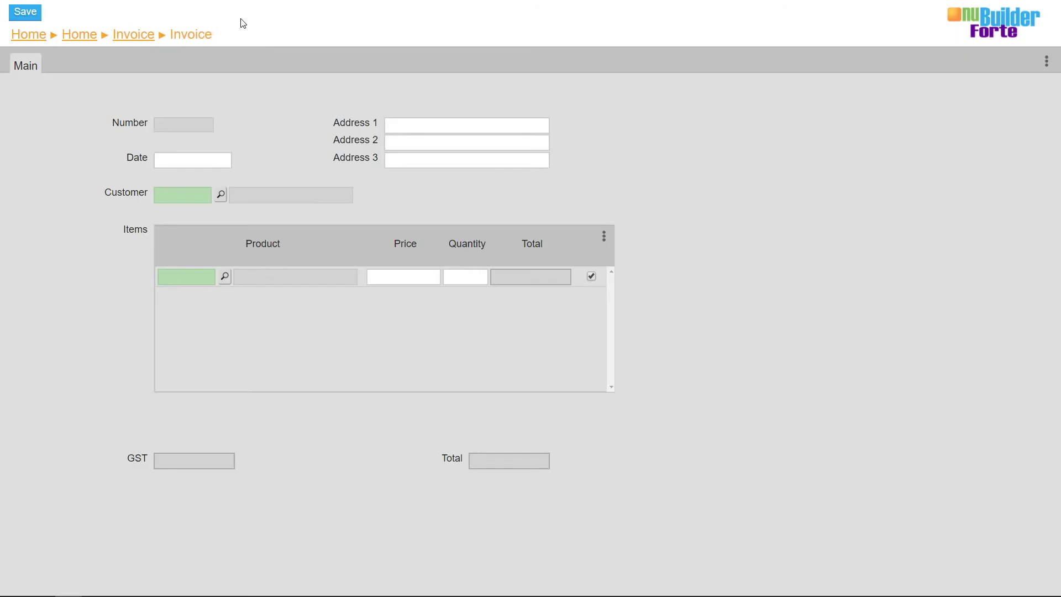
double_click(268, 241)
left_click(252, 141)
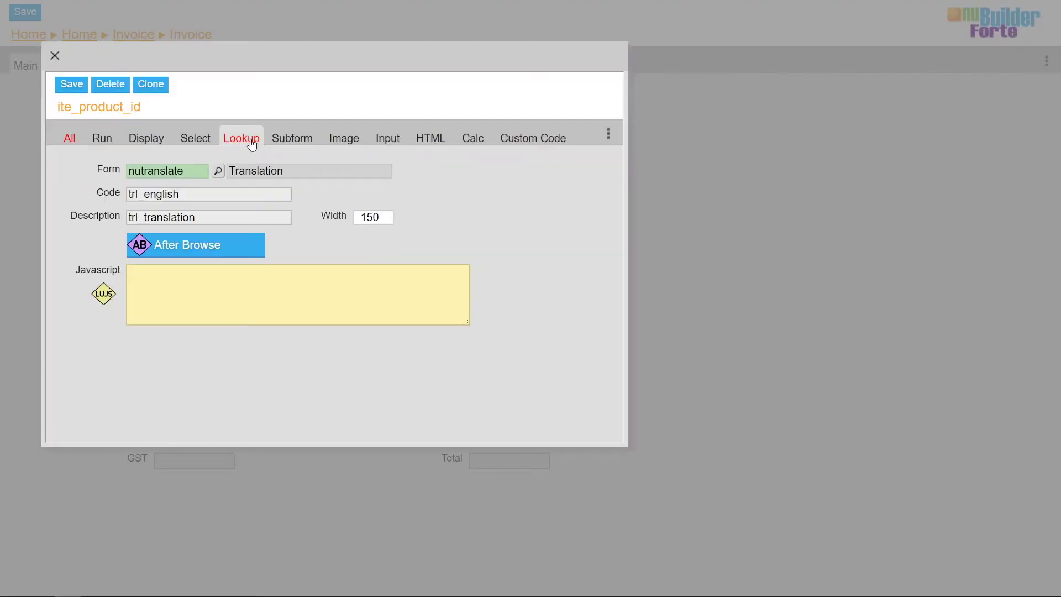
Set the lookup to form PROCUS with code pro_code and description pro_name.
double_click(193, 169)
type("procus")
key("Tab")
type("pro_customer_id")
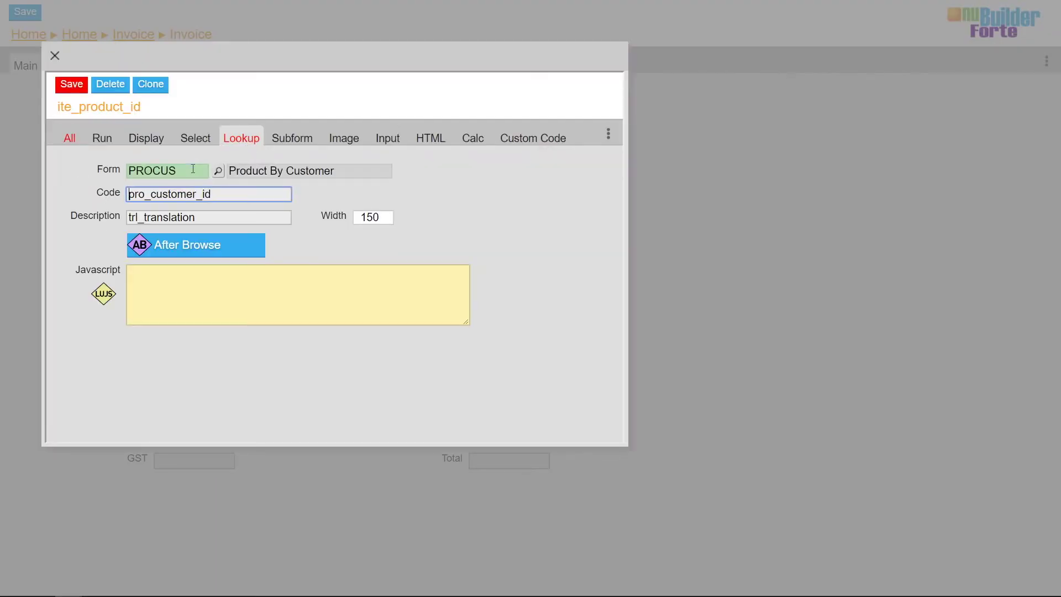
type("pro_code")
key("Tab")
type("pro_name")
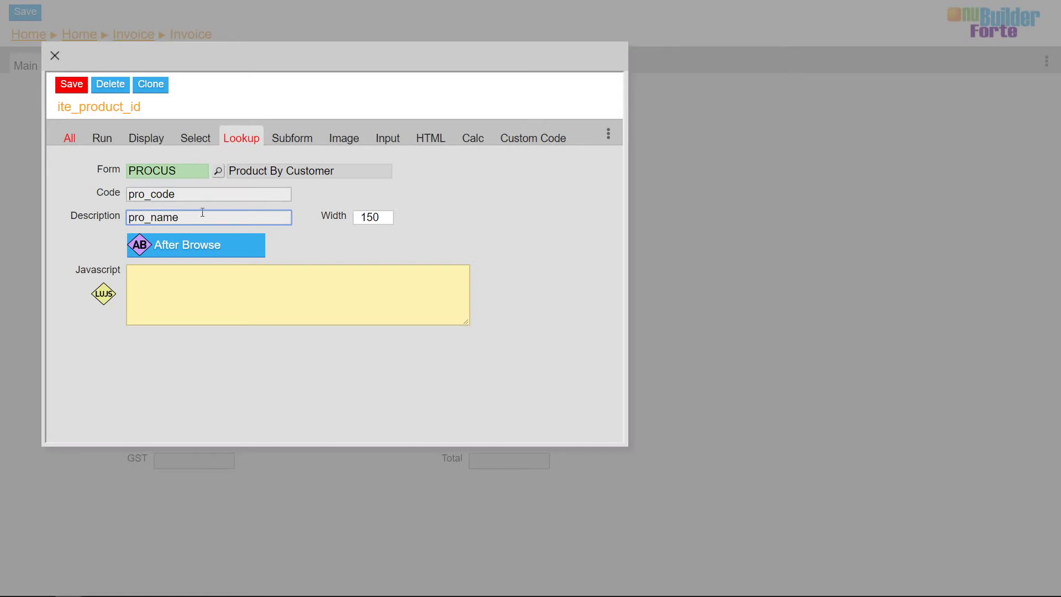
Add After Browse nuSetFormValue PHP that fills the item price, and save.
left_click(216, 246)
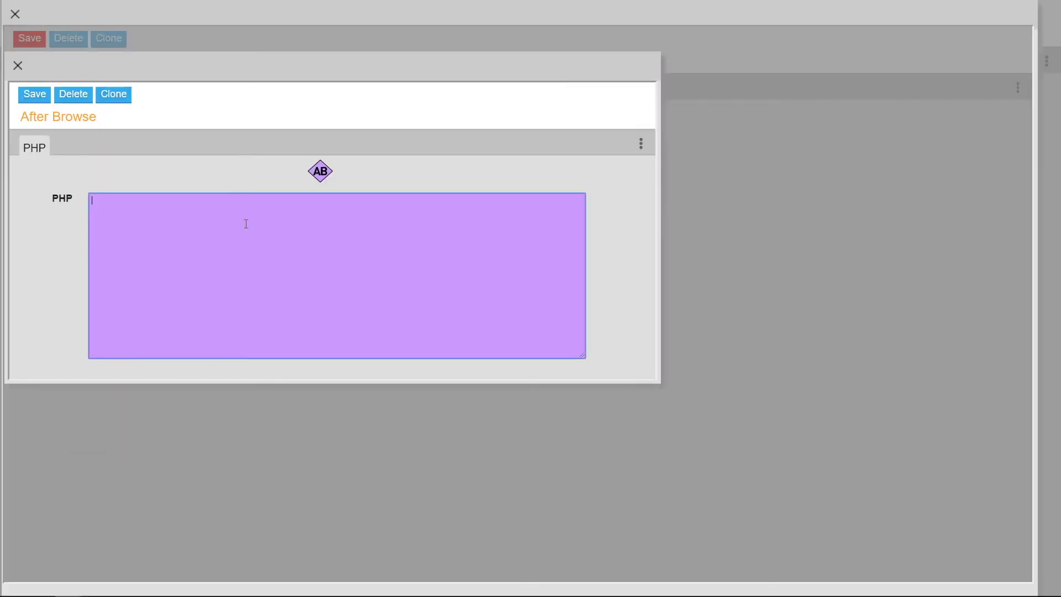
double_click(245, 224)
type("nuSetFormValue('ite_price',nuLookupRecord()->pro_price);")
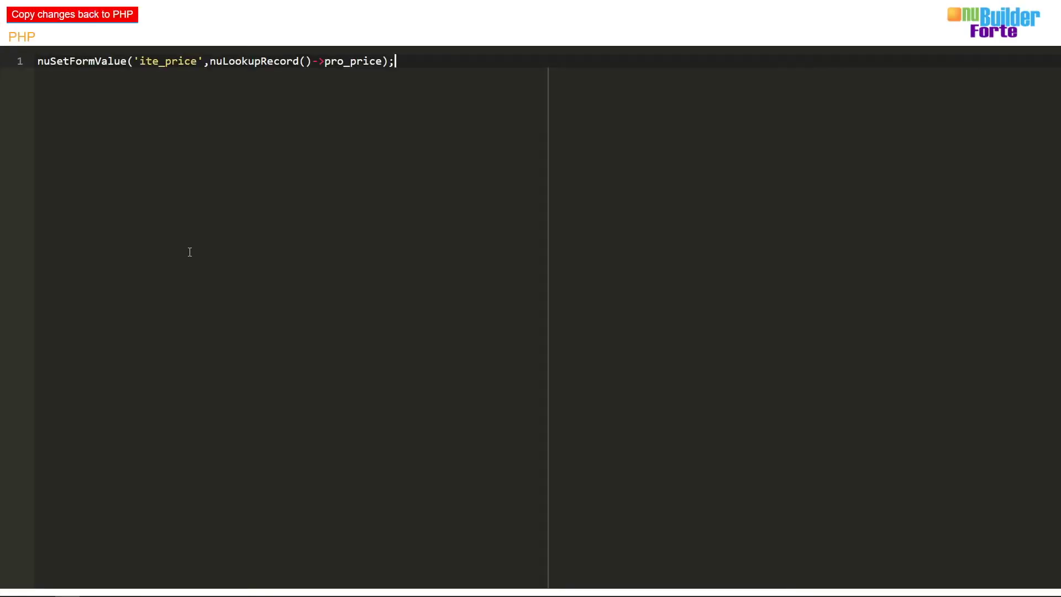
left_click(111, 13)
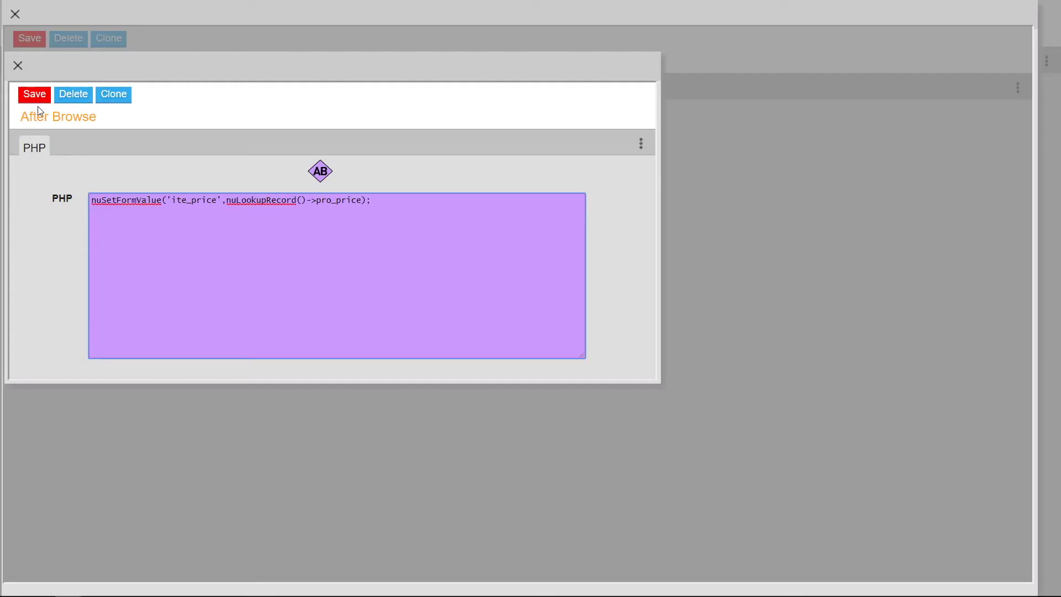
left_click(17, 66)
left_click(29, 37)
Give the item Total calc field the $ 1000.00 format.
left_click(15, 14)
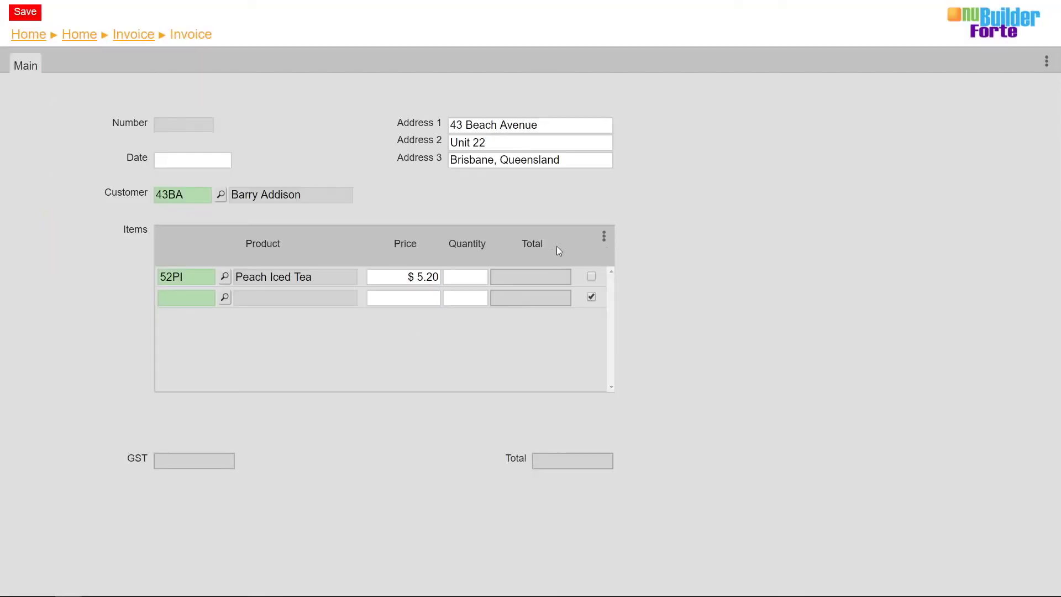
double_click(528, 243)
left_click(475, 142)
left_click(177, 167)
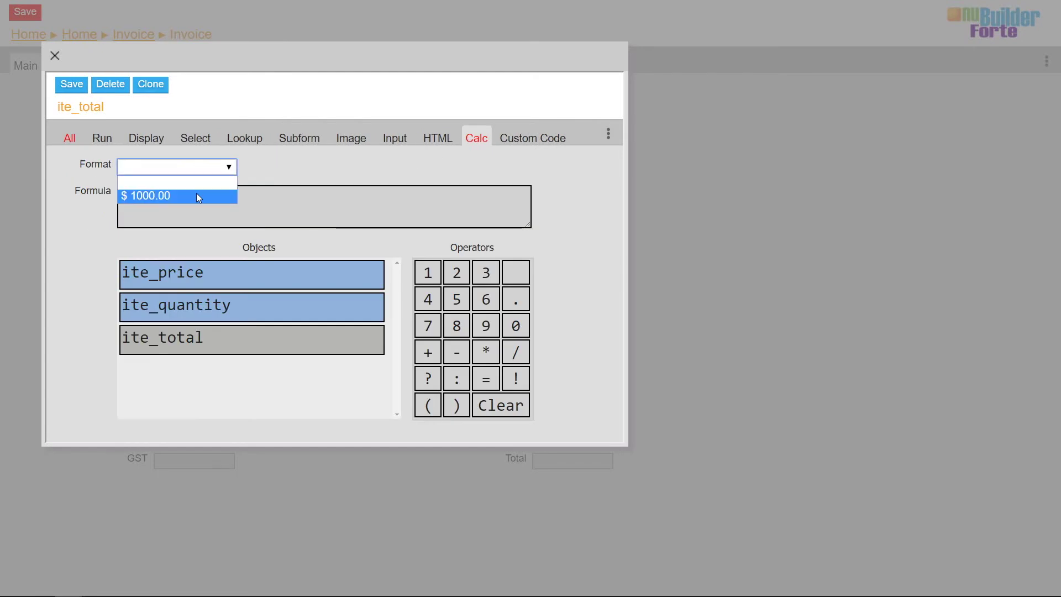
left_click(166, 194)
Set Total to nuTotal('ite_price') * nuTotal('ite_quantity'), save, then open GST's settings.
left_click(209, 278)
left_click(486, 351)
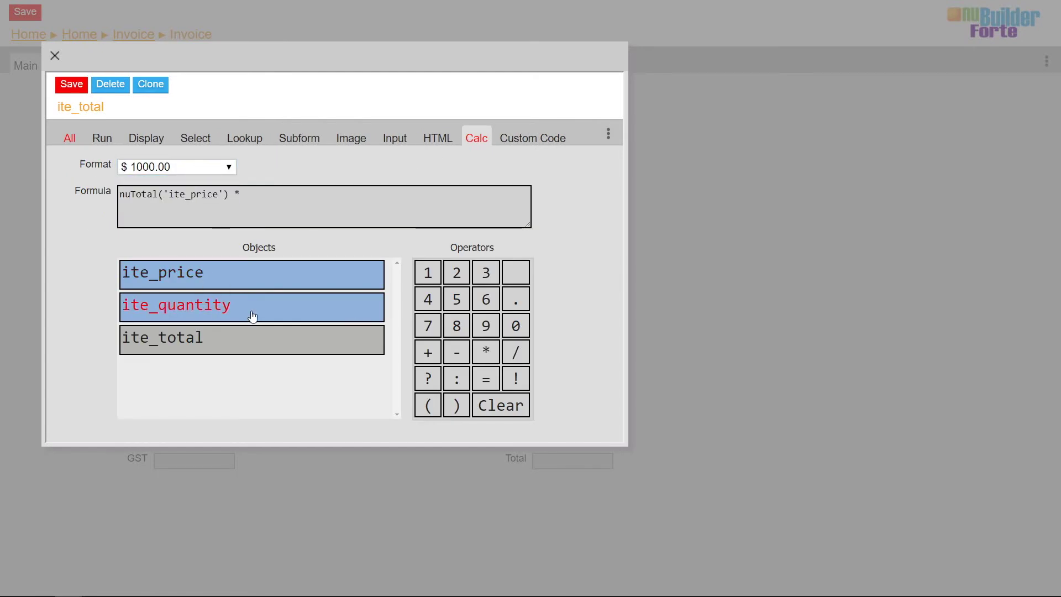
left_click(253, 312)
left_click(69, 85)
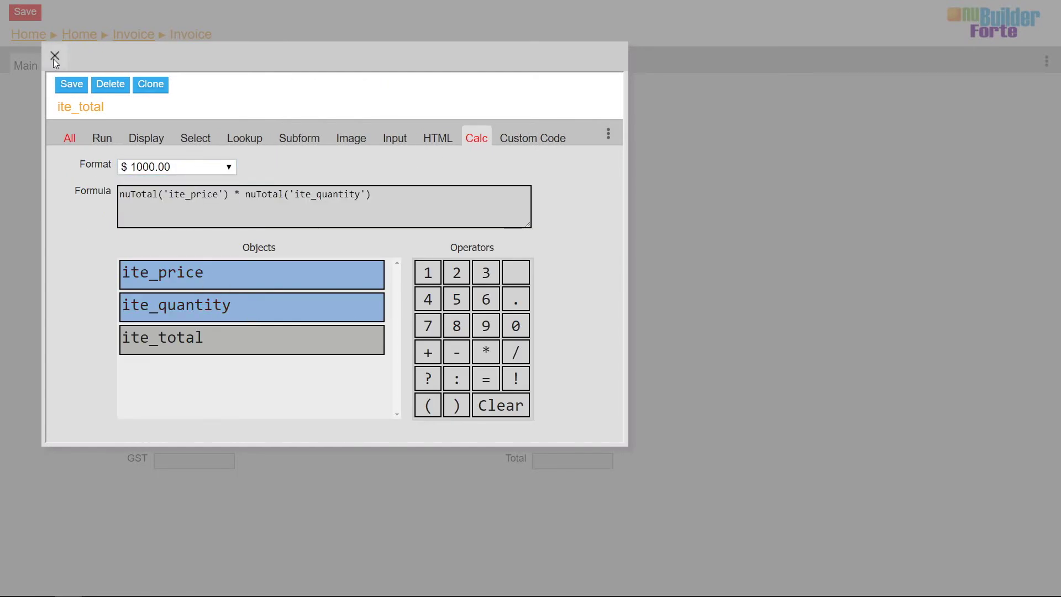
left_click(54, 55)
double_click(133, 459)
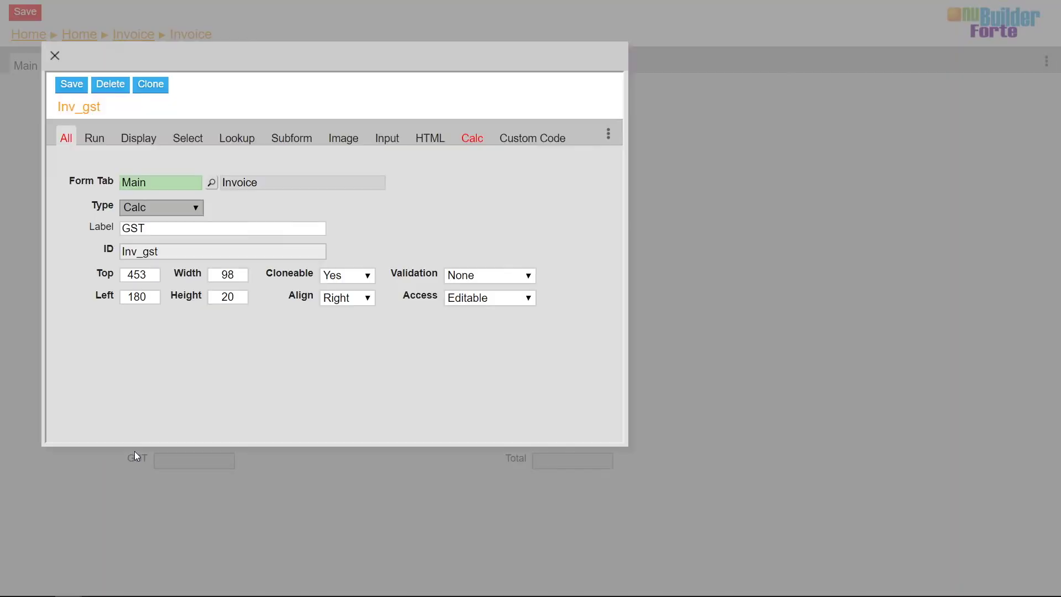